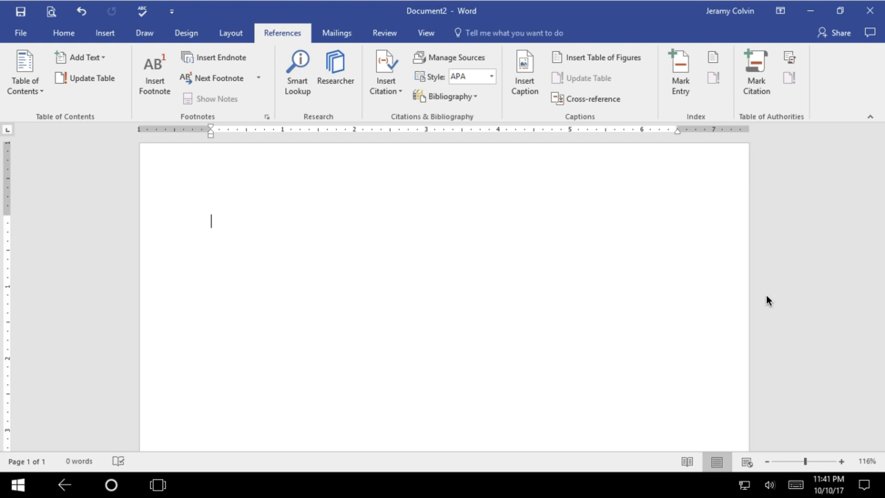
Step: Insert the paragraph beginning "Academic and business writing also needs to be presented with integrity" into the blank document
{"action": "type", "text": "Academic and business writing also needs to be presented with integrity and a presentation of facts. As you begin your academic career, it is \"critical that you have integrity in your writing,\" and validate the source of the information being presented. Writing in college is subject to ethical guidelines that must be followed by the student who submits the work. Students are responsible for their submissions, and Independence University has strict policies in place to ensure academic honesty."}
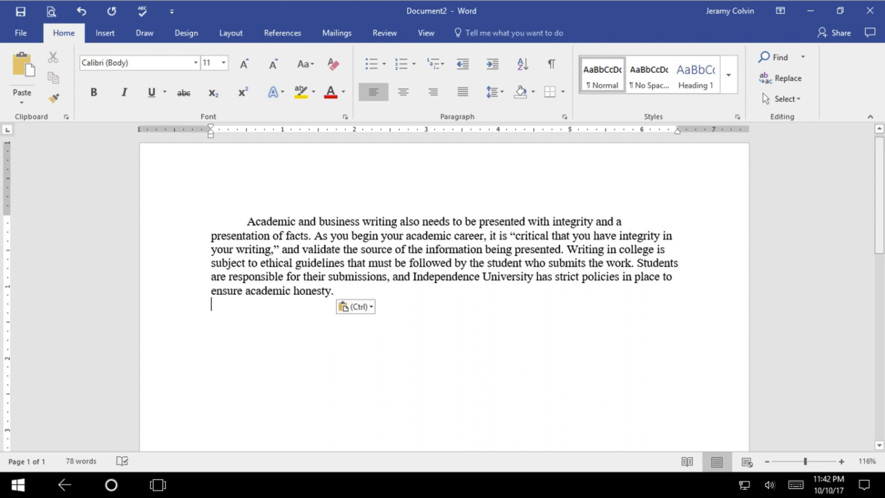
{"action": "key", "text": "Escape"}
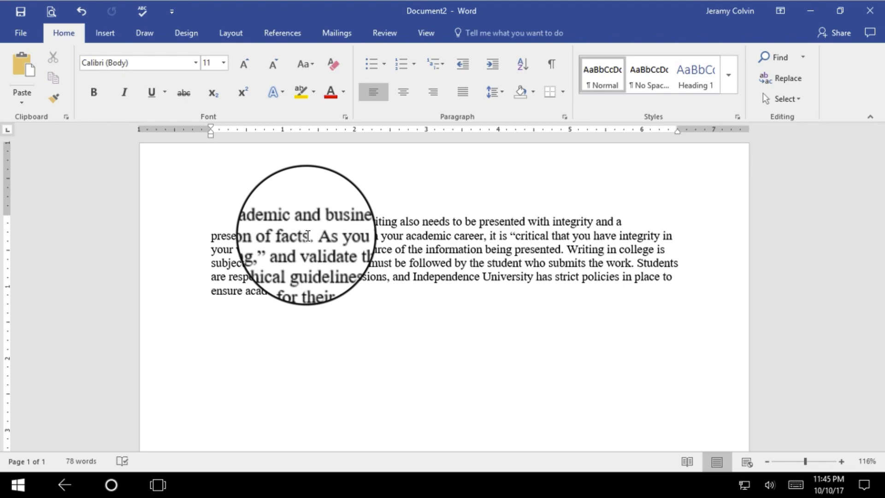
Step: Start a new citation source after "presentation of facts" and set its source type to Book
{"action": "left_click", "coordinate": [308, 235]}
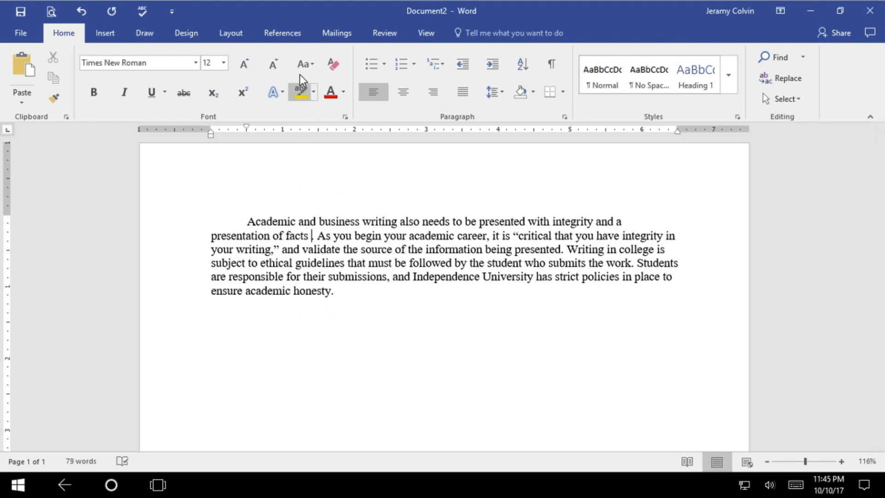
{"action": "left_click", "coordinate": [286, 33]}
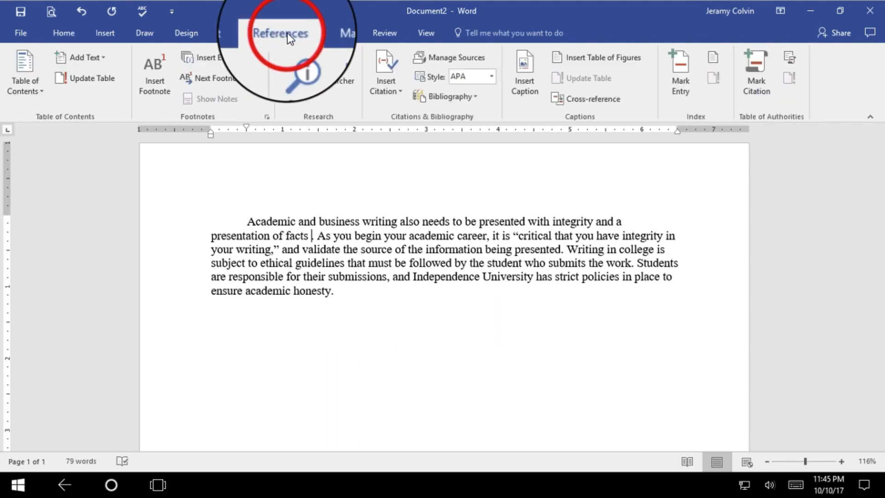
{"action": "left_click", "coordinate": [397, 90]}
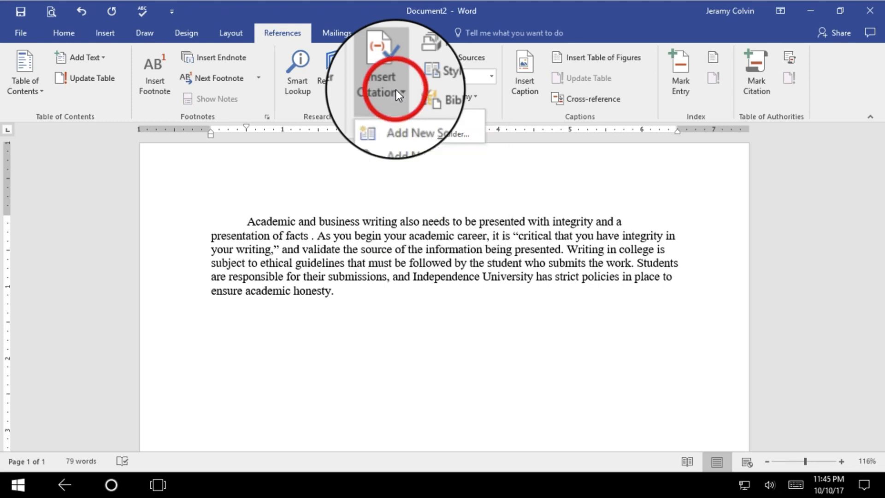
{"action": "left_click", "coordinate": [414, 118]}
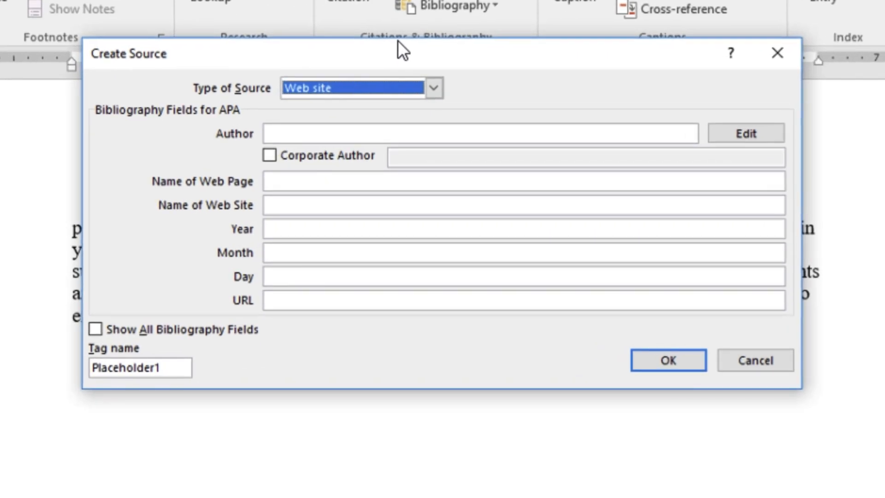
{"action": "left_click", "coordinate": [434, 88]}
{"action": "left_click", "coordinate": [434, 106]}
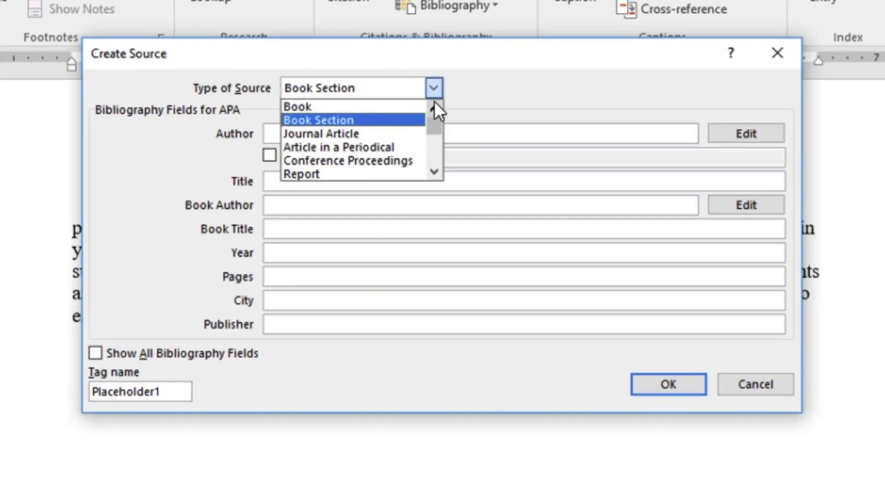
{"action": "left_click", "coordinate": [388, 104]}
Step: Enter the book author's name, the title "A really great book" and the year 2016
{"action": "left_click", "coordinate": [429, 152]}
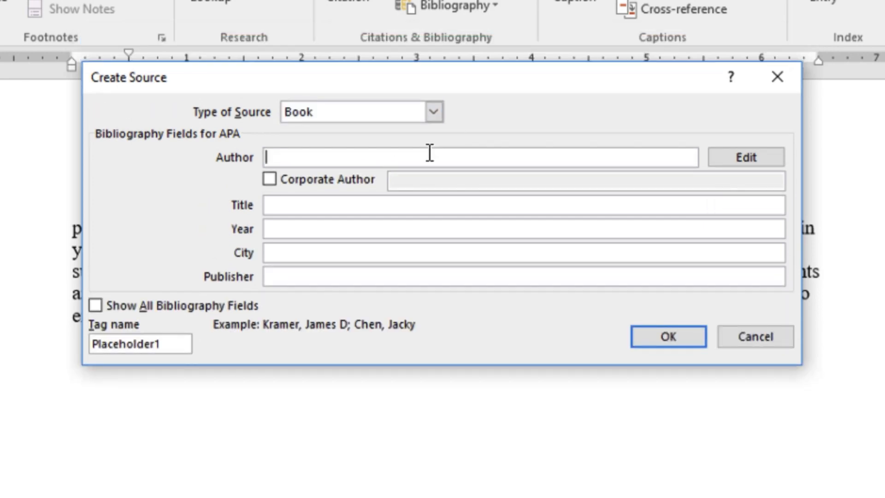
{"action": "type", "text": "Jon"}
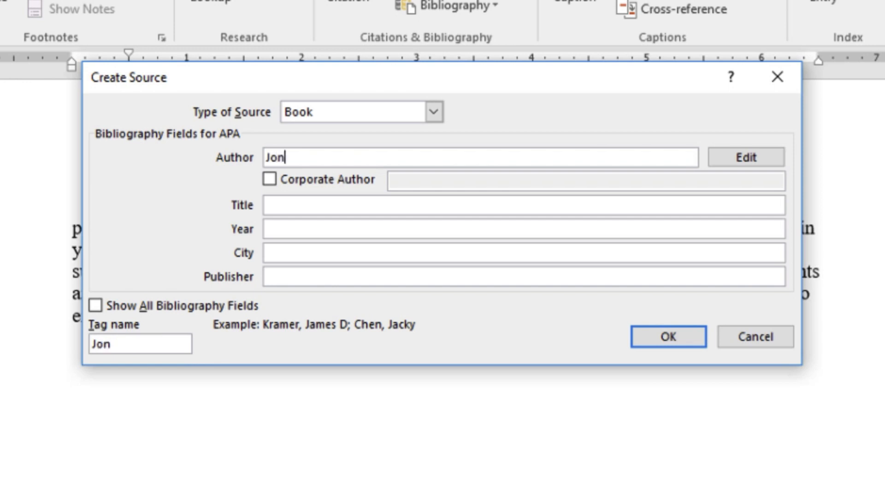
{"action": "type", "text": "es, M"}
{"action": "left_click", "coordinate": [408, 205]}
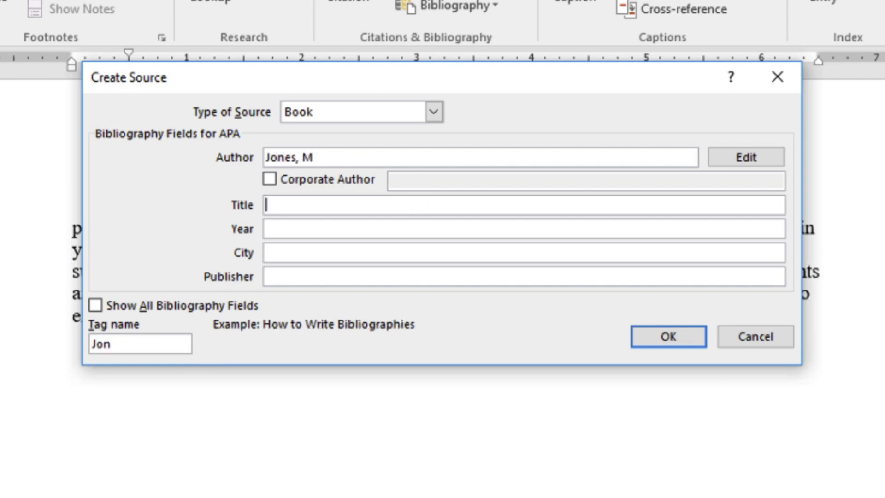
{"action": "type", "text": "A really great book"}
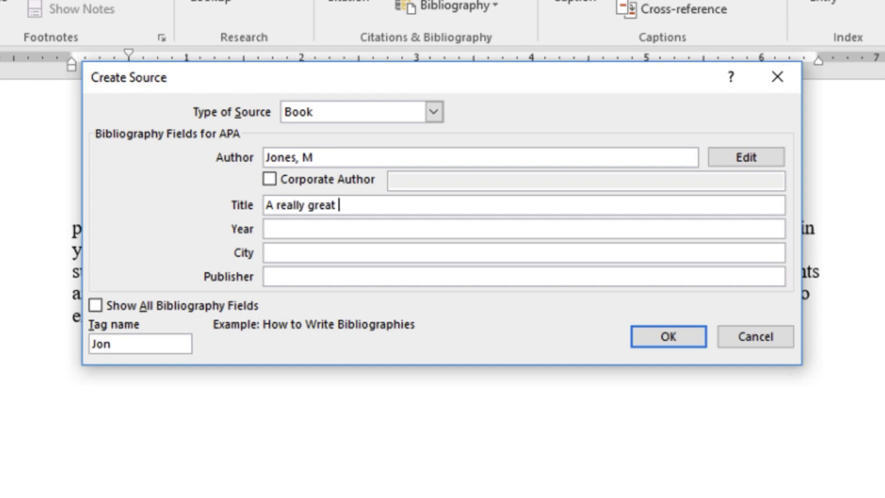
{"action": "left_click", "coordinate": [397, 230]}
{"action": "type", "text": "2016"}
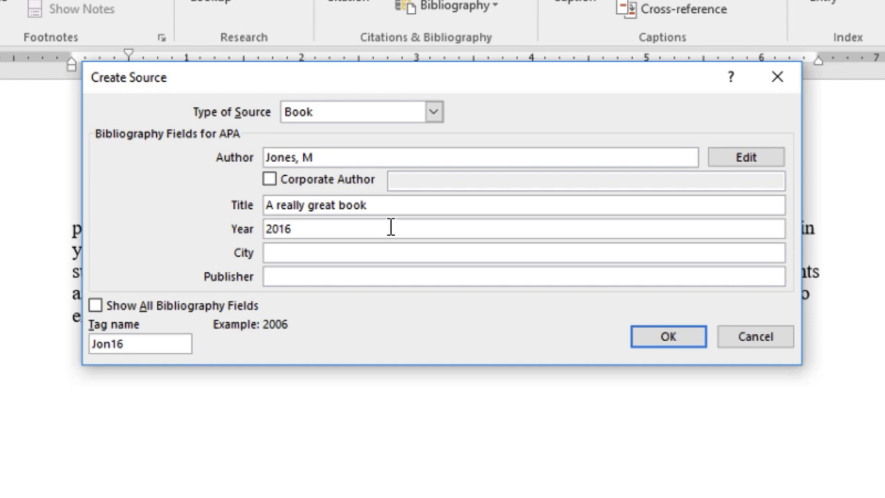
Step: Enter the city Salt Lake City and publisher Random House, and insert the book citation
{"action": "key", "text": "Tab"}
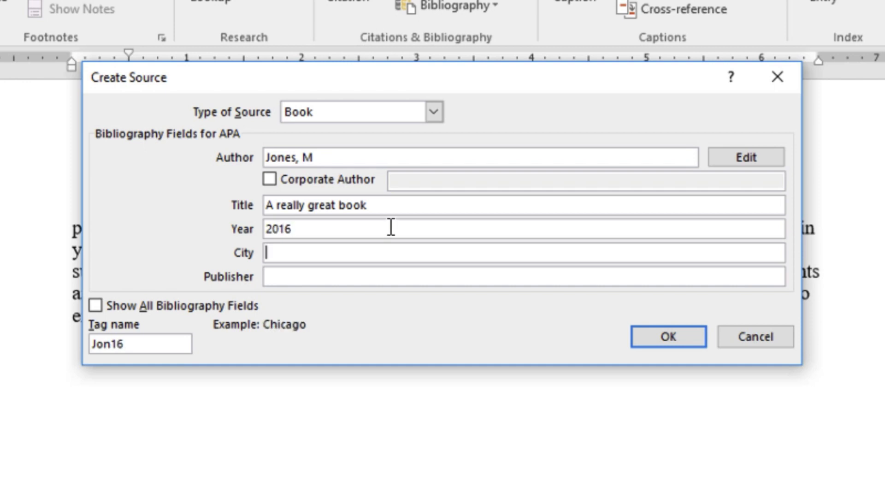
{"action": "type", "text": "Salt Lake City"}
{"action": "key", "text": "Tab"}
{"action": "type", "text": "Random House"}
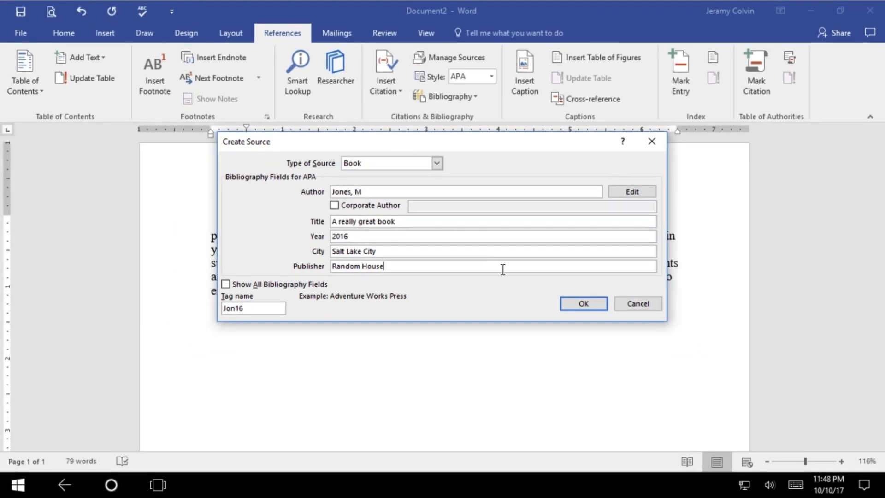
{"action": "left_click", "coordinate": [585, 303]}
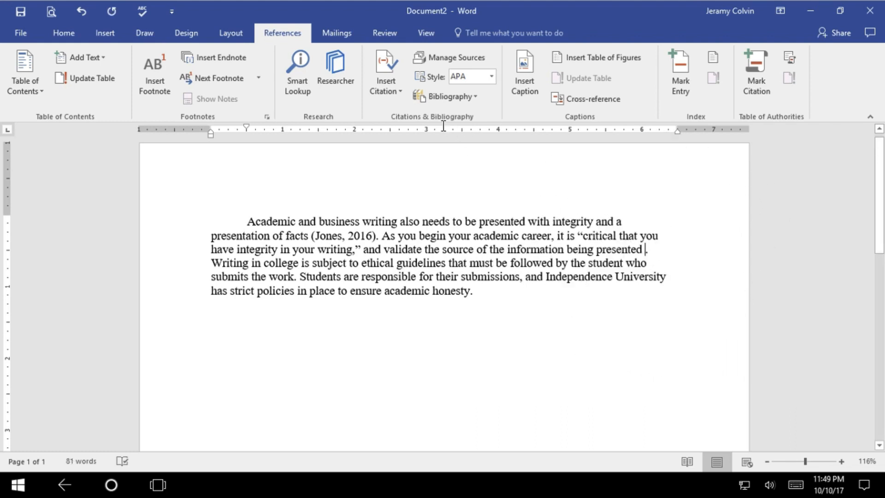
Step: Start another new citation source after "information being presented" and set its source type to Web site
{"action": "left_click", "coordinate": [397, 87]}
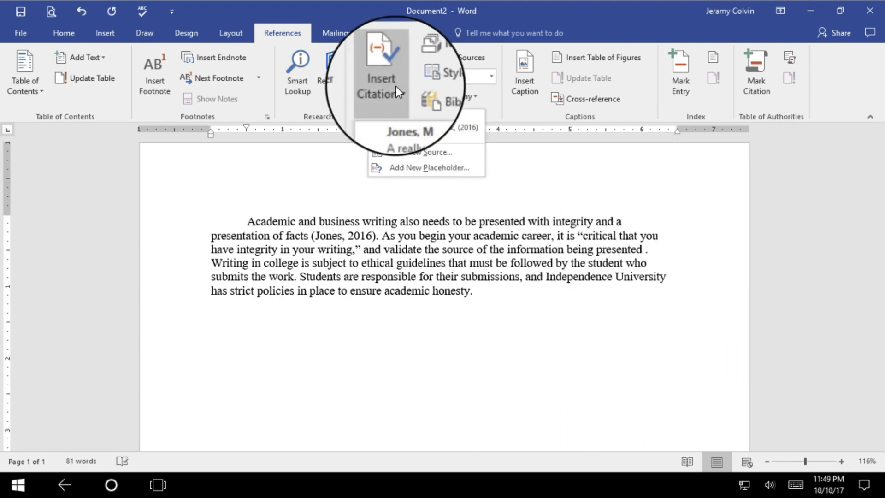
{"action": "left_click", "coordinate": [420, 153]}
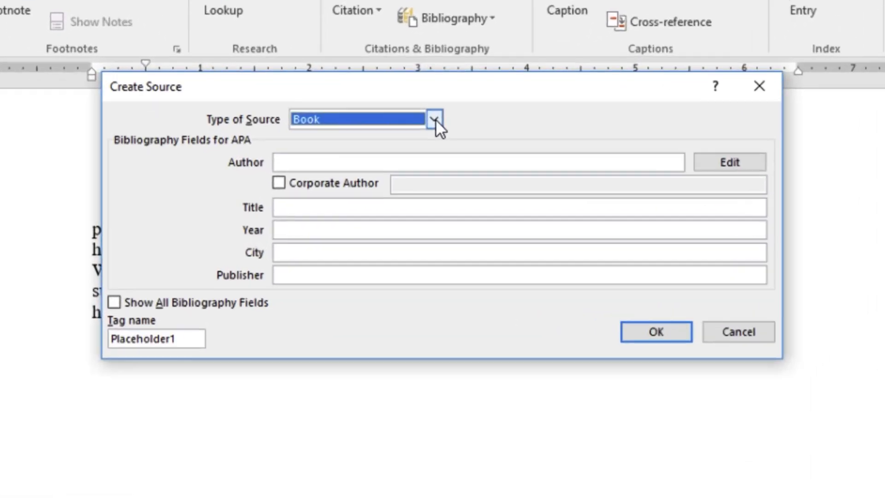
{"action": "left_click", "coordinate": [436, 163]}
{"action": "left_click", "coordinate": [437, 195]}
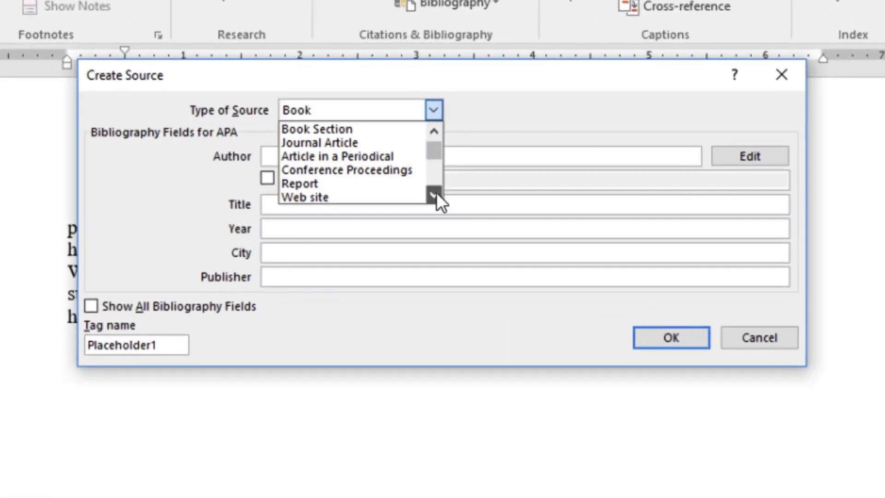
{"action": "left_click", "coordinate": [436, 191]}
{"action": "left_click", "coordinate": [385, 181]}
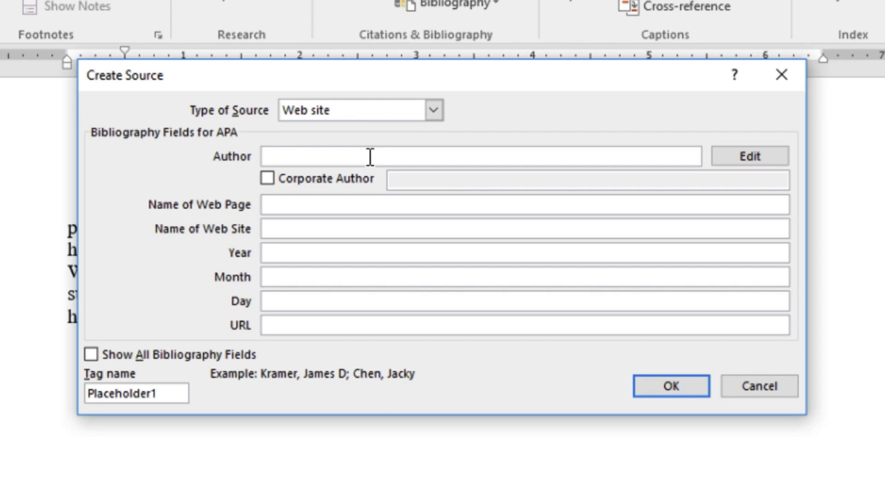
Step: Enter the web author's name, the web page name "This is a great web article" and the web site name "A Great Website"
{"action": "type", "text": "Joh"}
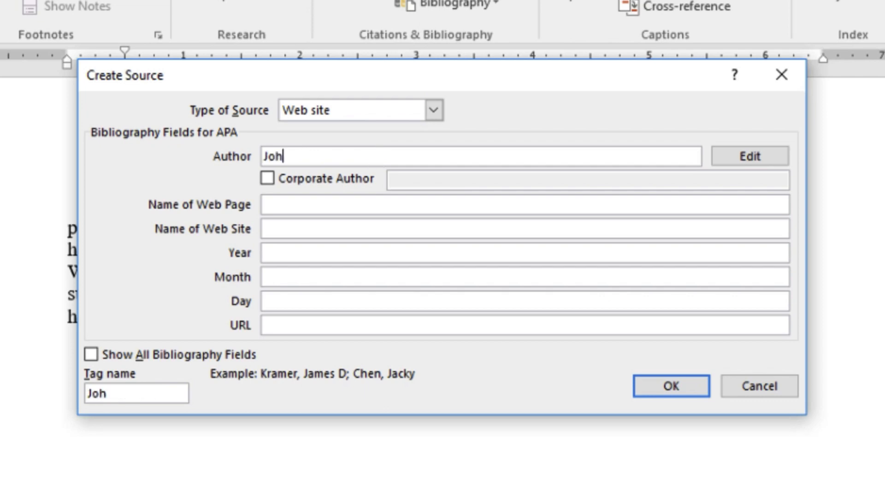
{"action": "type", "text": "nson, B"}
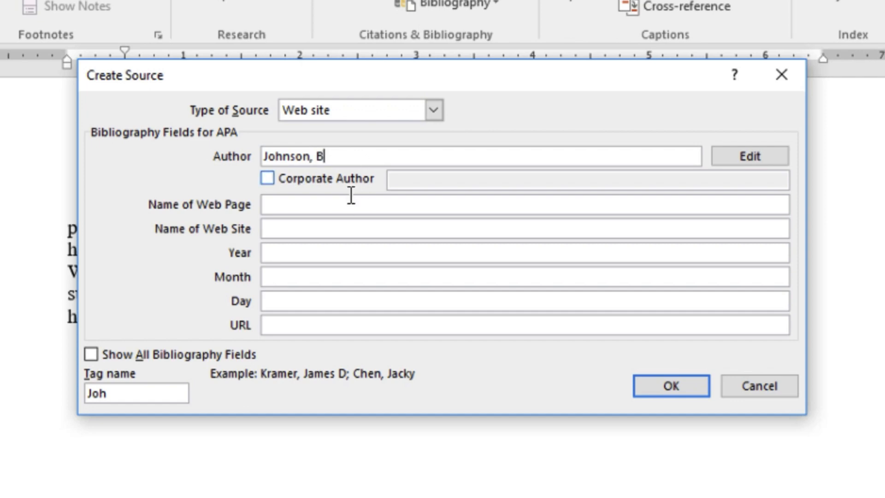
{"action": "left_click", "coordinate": [343, 210]}
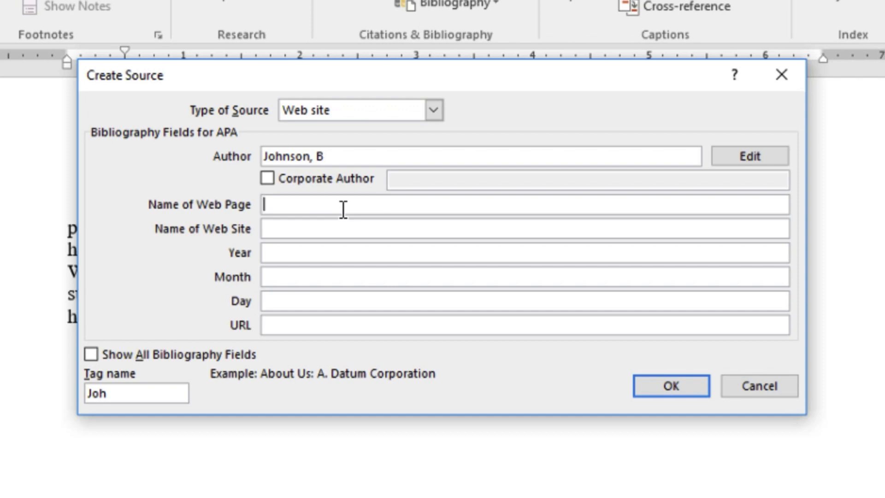
{"action": "type", "text": "This is a great web article"}
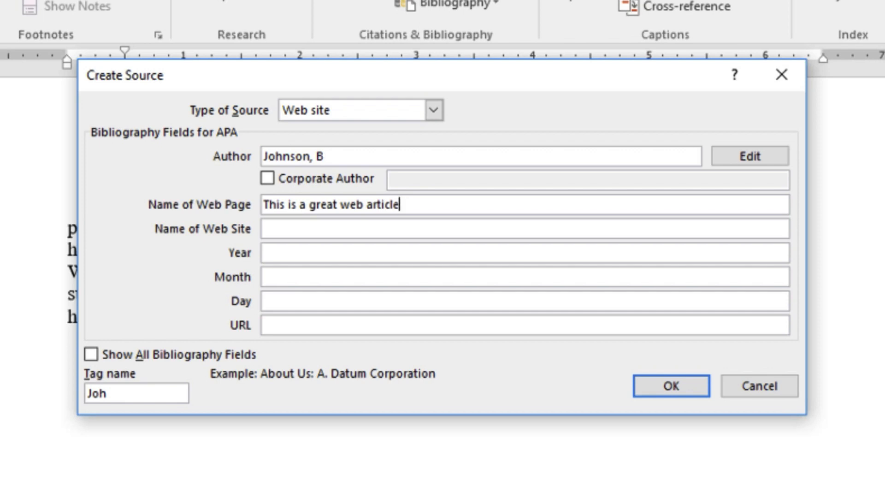
{"action": "key", "text": "Tab"}
{"action": "type", "text": "A"}
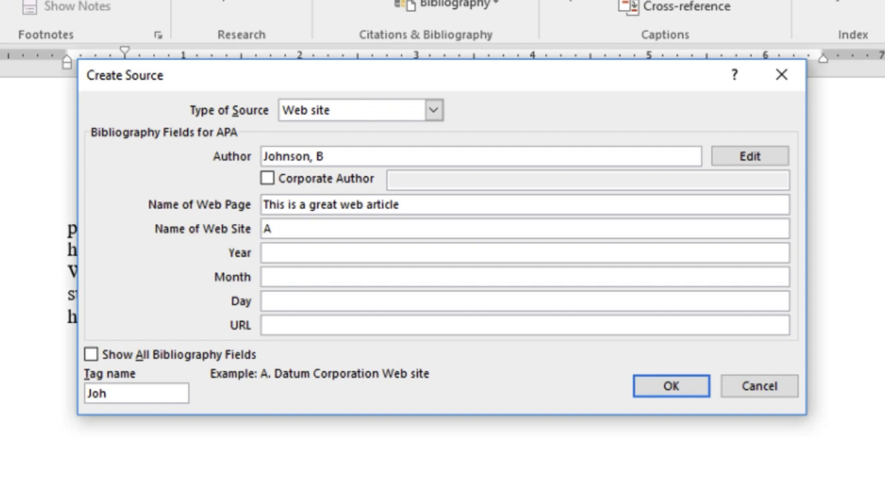
{"action": "type", "text": " Great Website"}
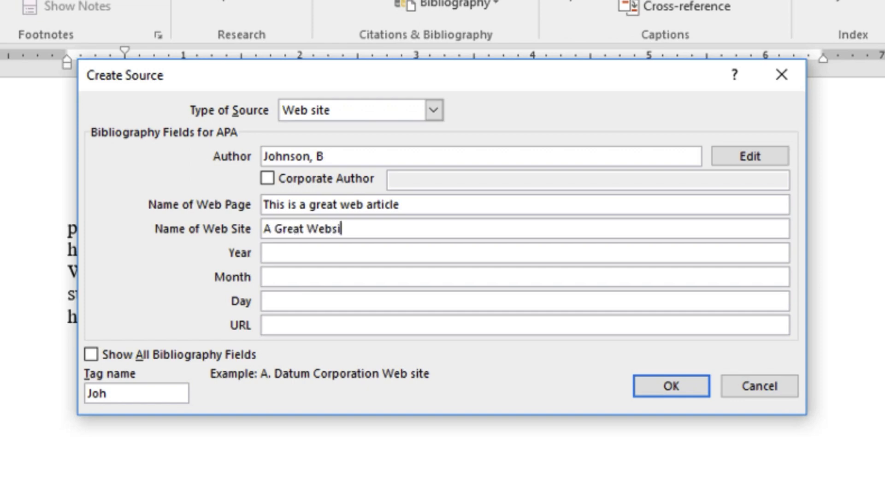
Step: Set the web source's date to year 2016, month January and day 1
{"action": "left_click", "coordinate": [302, 253]}
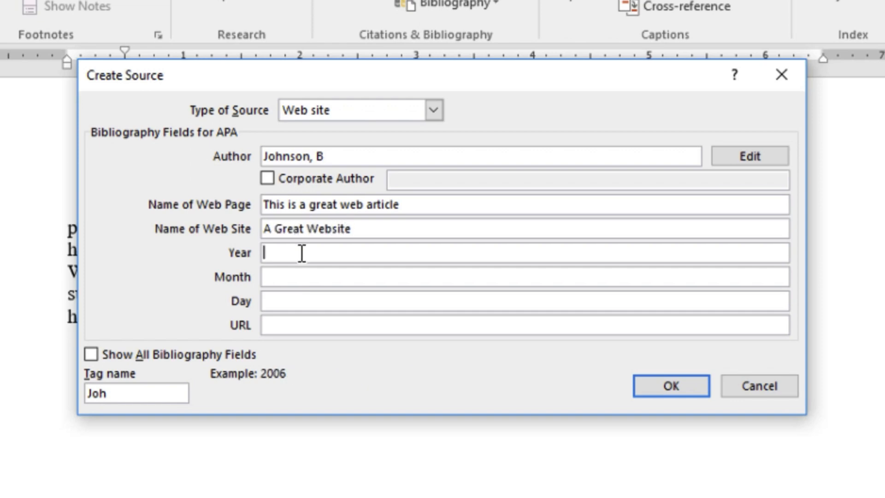
{"action": "type", "text": "2016"}
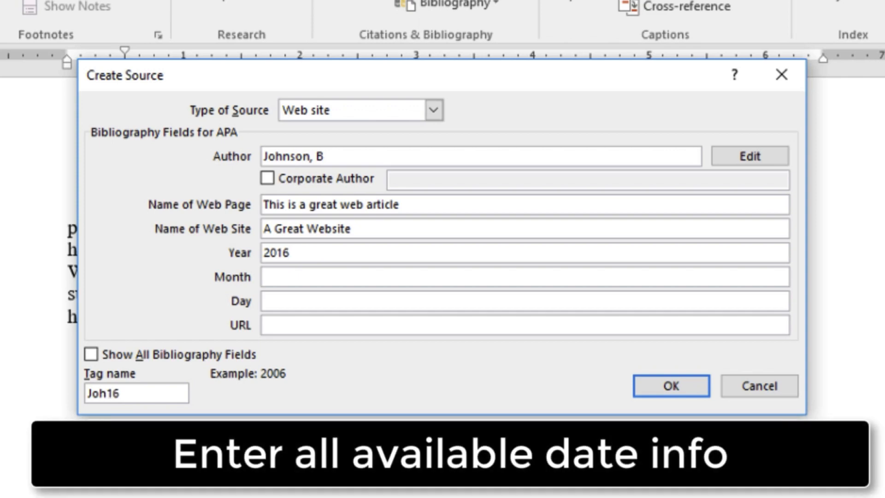
{"action": "left_click", "coordinate": [265, 277]}
{"action": "type", "text": "January"}
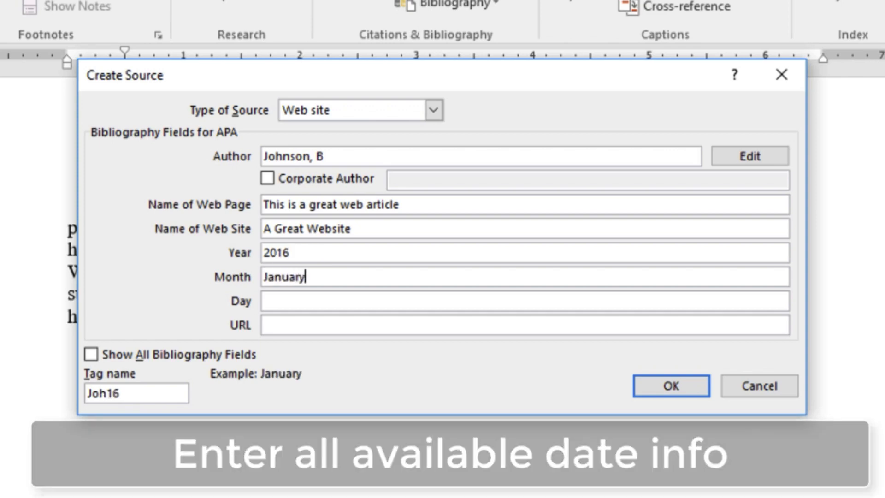
{"action": "left_click", "coordinate": [264, 300]}
{"action": "type", "text": "1"}
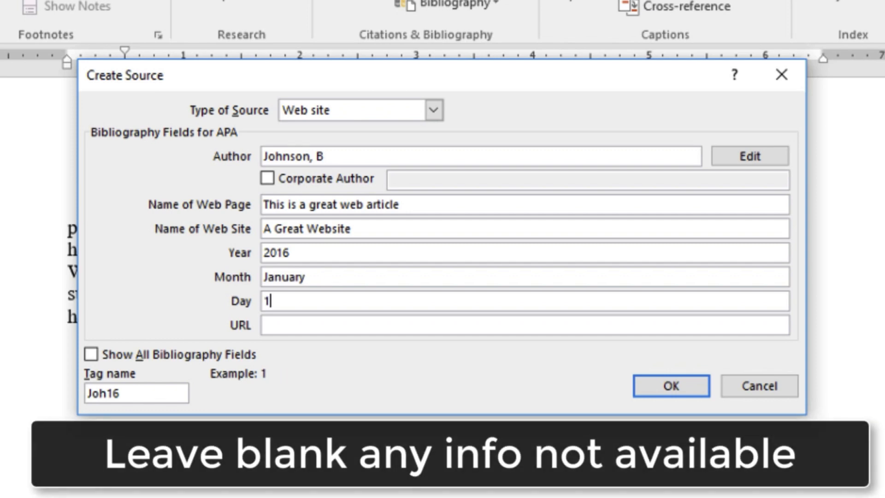
{"action": "left_click", "coordinate": [303, 328]}
{"action": "type", "text": "http://w"}
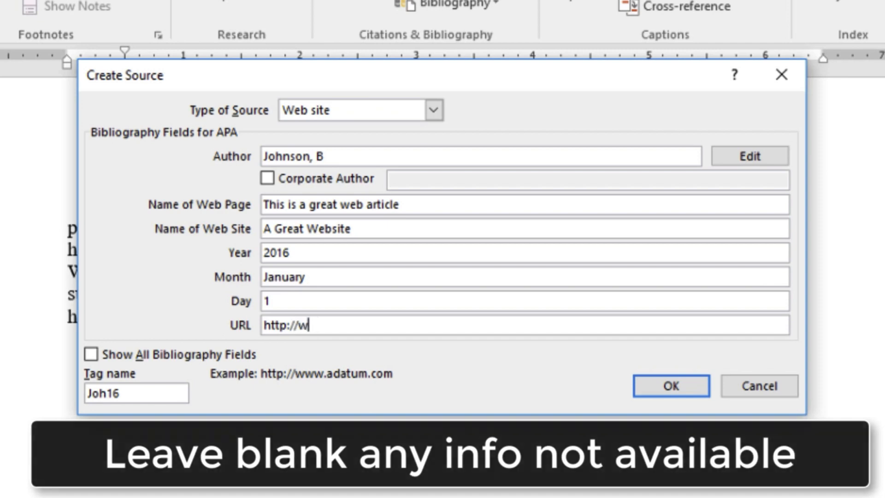
{"action": "type", "text": "ww.agreatwebsite"}
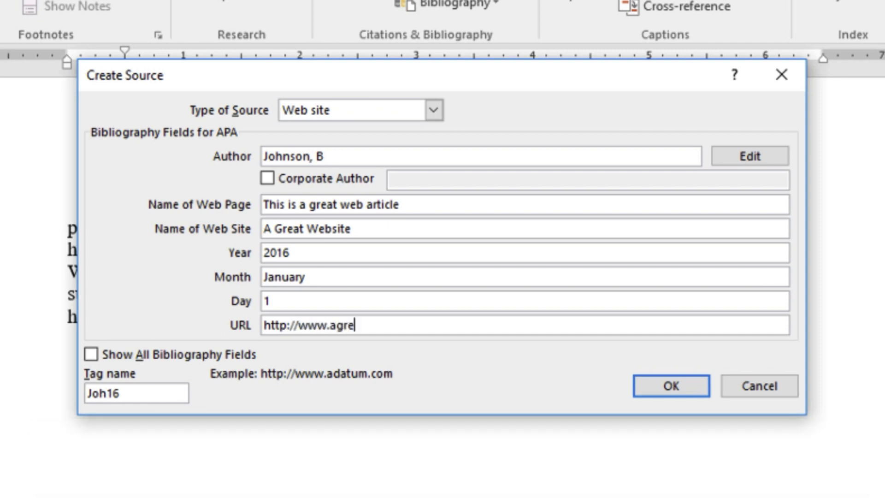
{"action": "type", "text": ".com"}
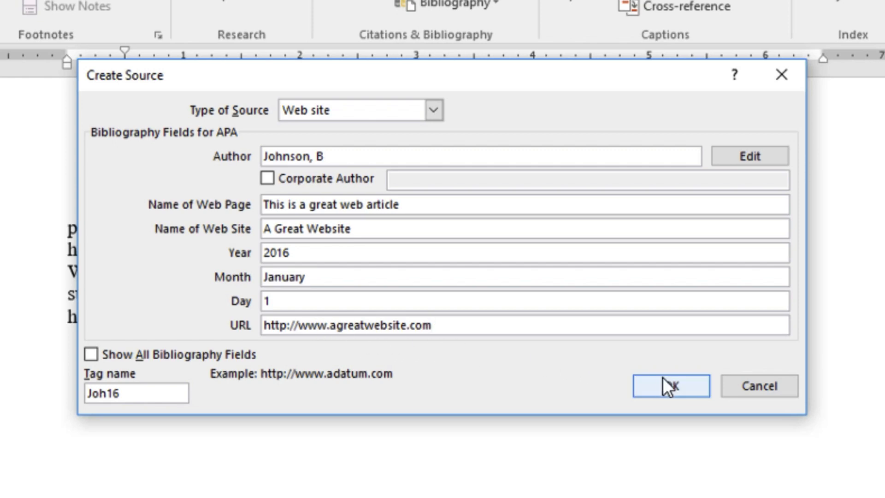
{"action": "left_click", "coordinate": [675, 381]}
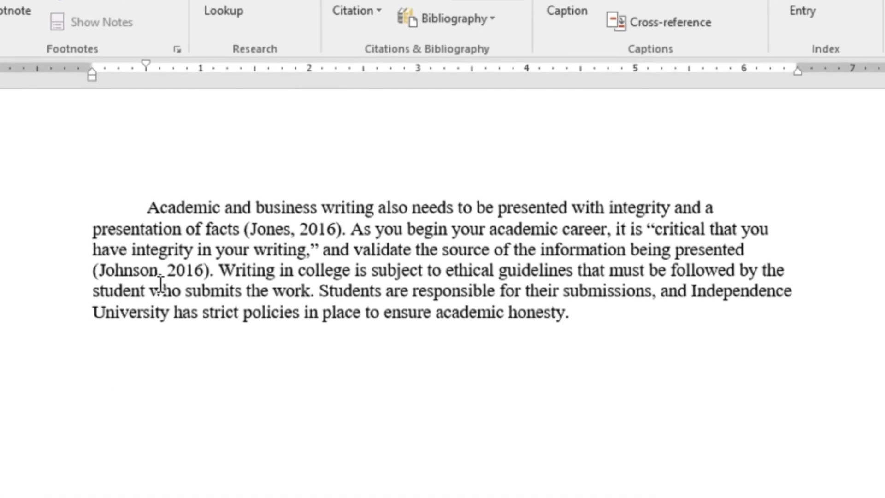
Step: Edit the web site citation after "information being presented" to add page 9
{"action": "left_click", "coordinate": [539, 276]}
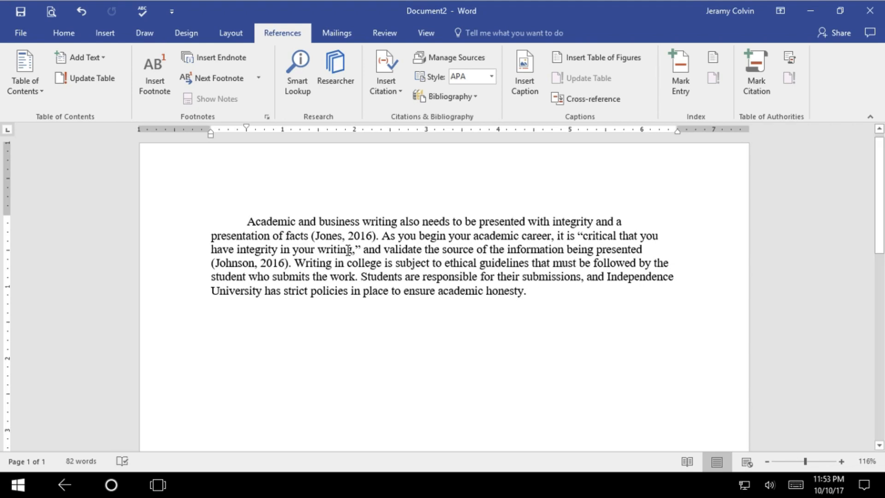
{"action": "left_click", "coordinate": [286, 262]}
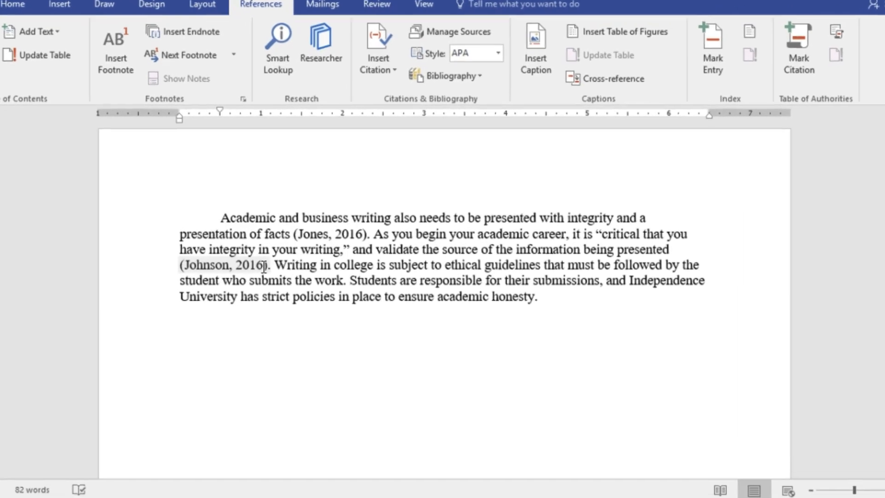
{"action": "left_click", "coordinate": [243, 272]}
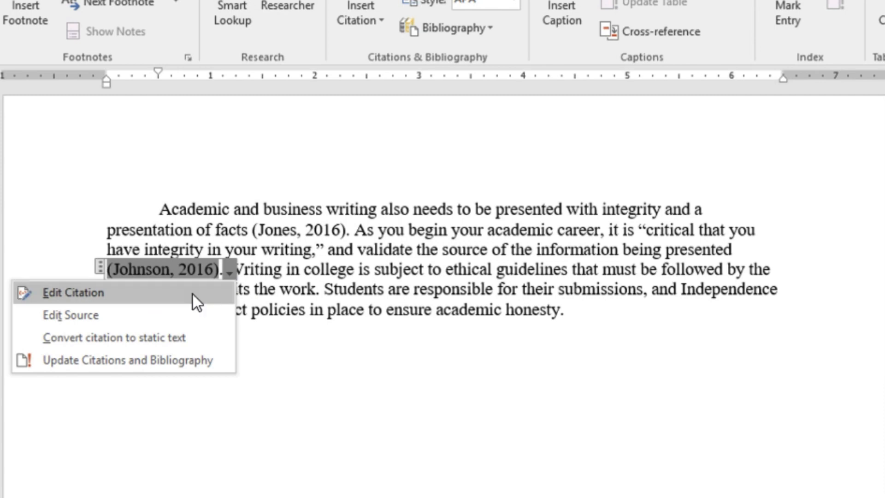
{"action": "left_click", "coordinate": [193, 295]}
{"action": "type", "text": "9"}
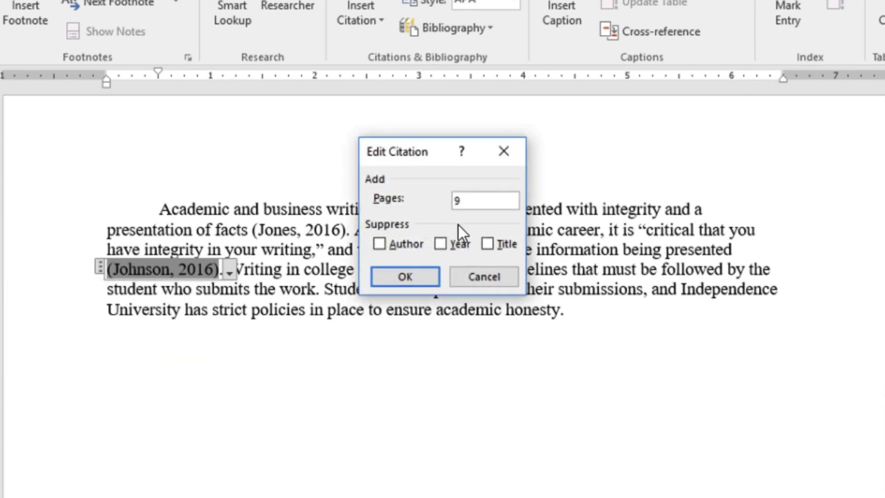
{"action": "left_click", "coordinate": [417, 271]}
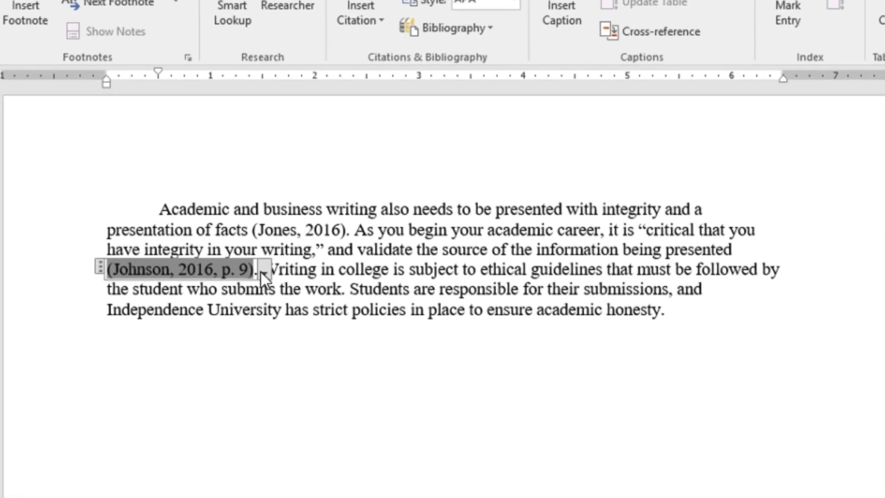
Step: Convert the page 9 citation to static text and change its "p." to "para"
{"action": "left_click", "coordinate": [263, 274]}
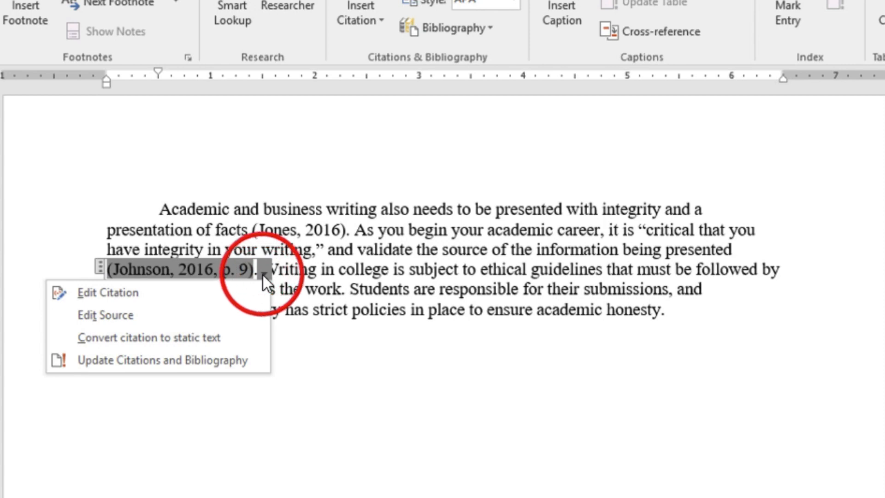
{"action": "left_click", "coordinate": [218, 340]}
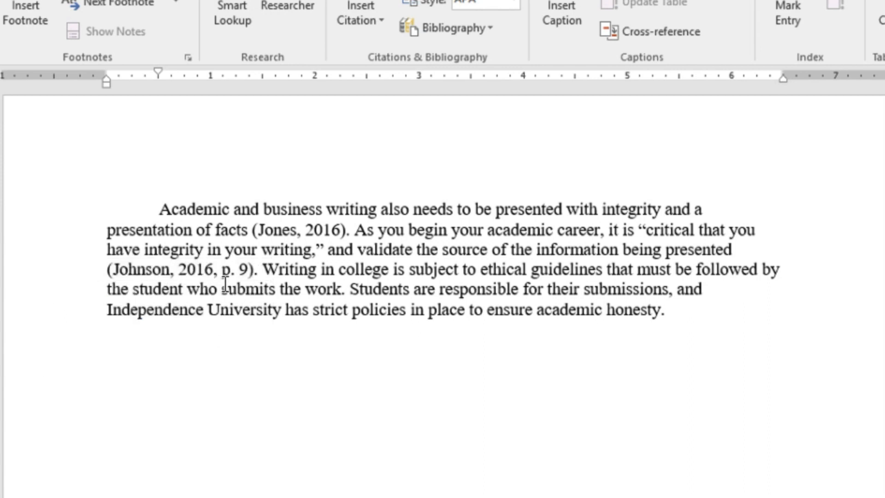
{"action": "left_click", "coordinate": [231, 268]}
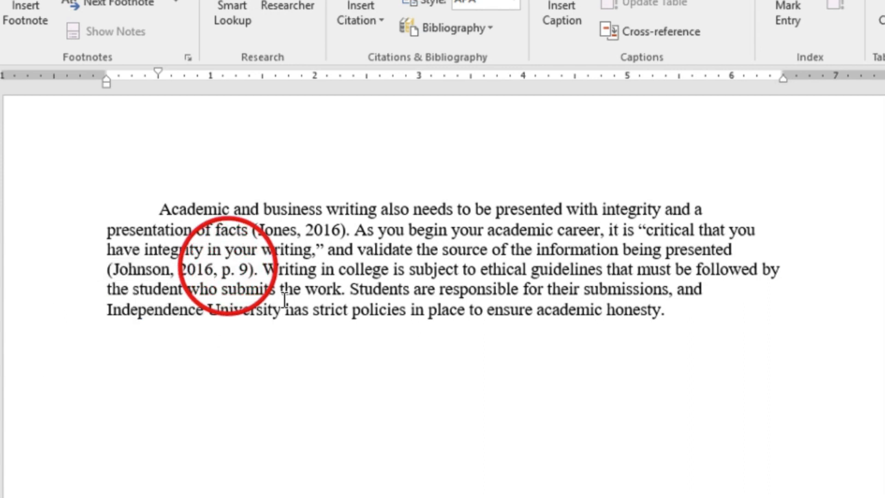
{"action": "key", "text": "BackSpace"}
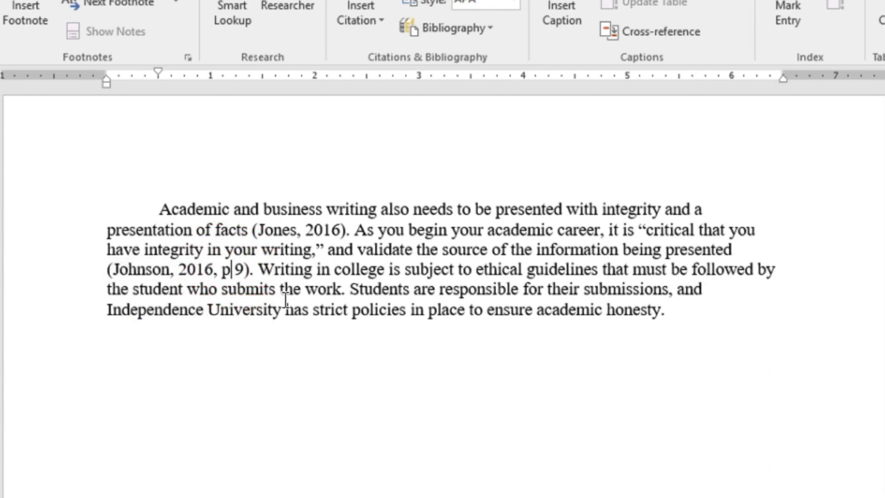
{"action": "type", "text": "ara"}
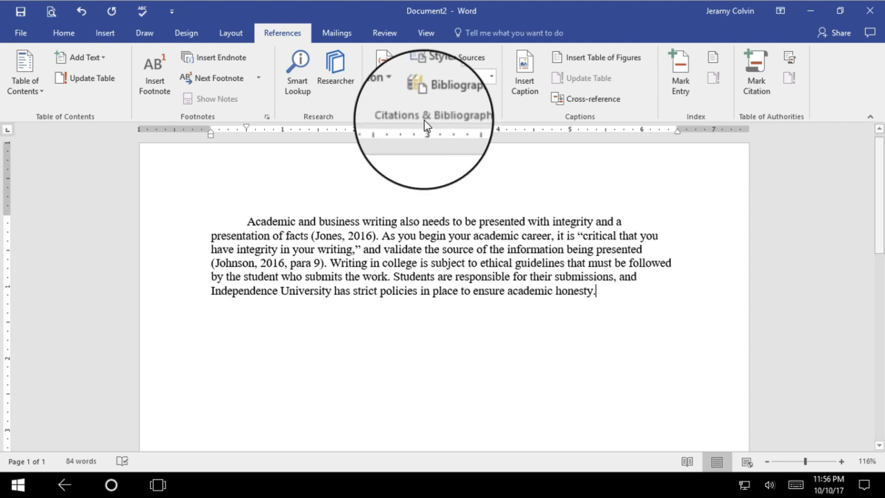
Step: Start a new Web site source at the paragraph's end with web page name "This is another web article" and web site name "A Super Cool Website"
{"action": "left_click", "coordinate": [394, 82]}
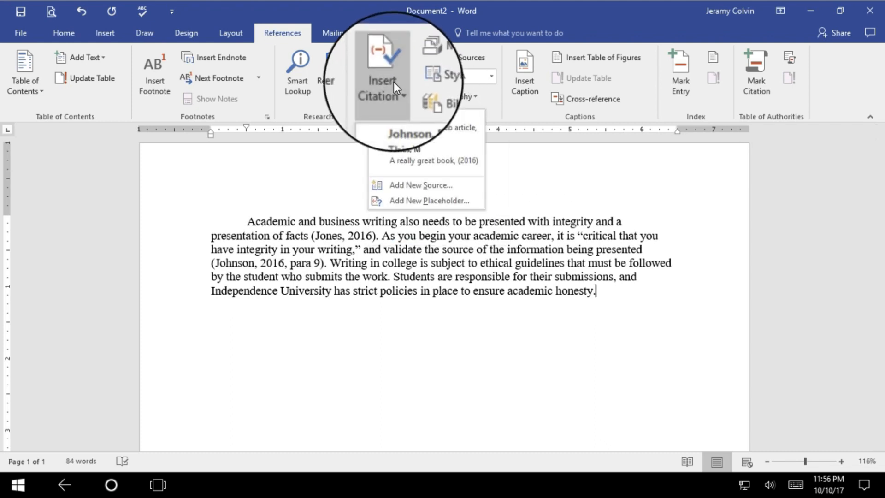
{"action": "left_click", "coordinate": [416, 183]}
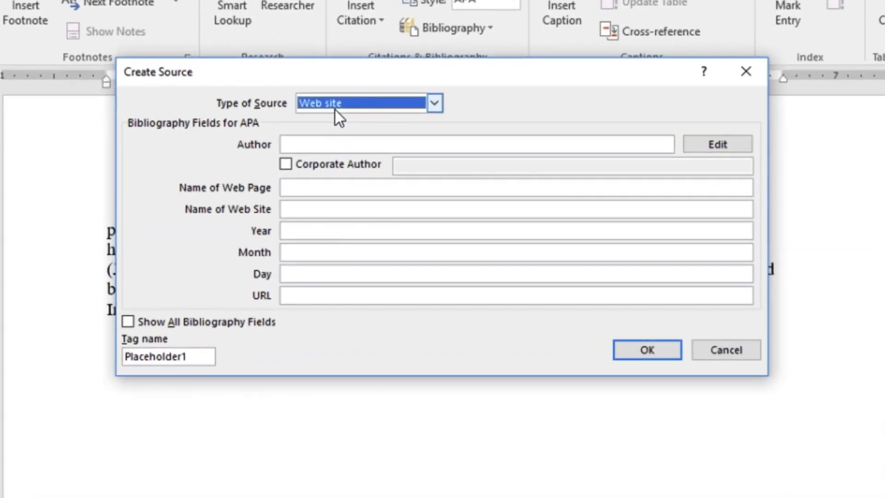
{"action": "left_click", "coordinate": [312, 190]}
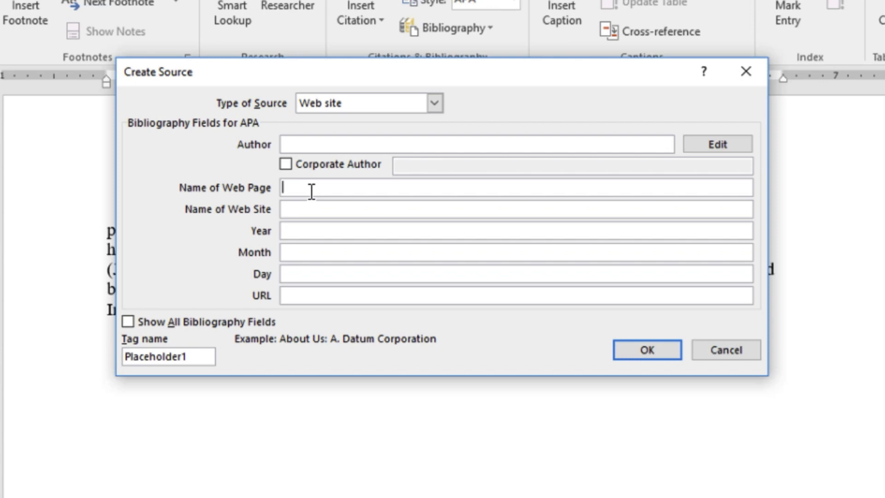
{"action": "type", "text": "This is a"}
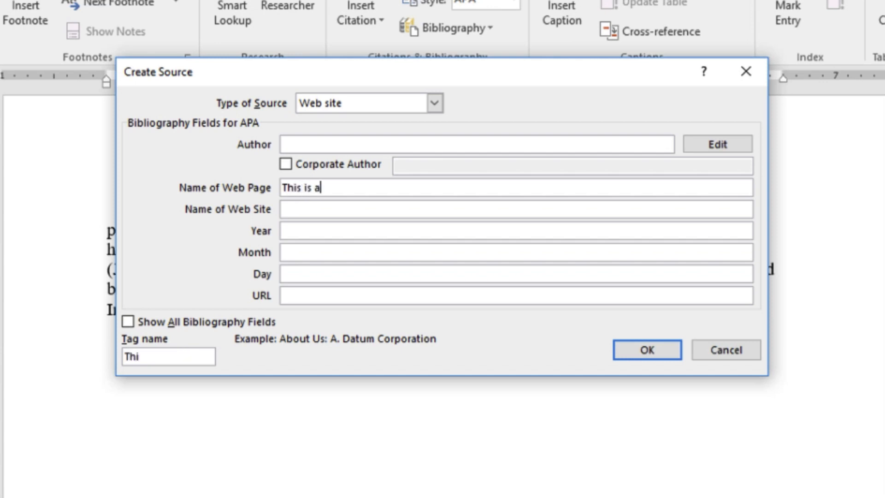
{"action": "type", "text": "nother web art"}
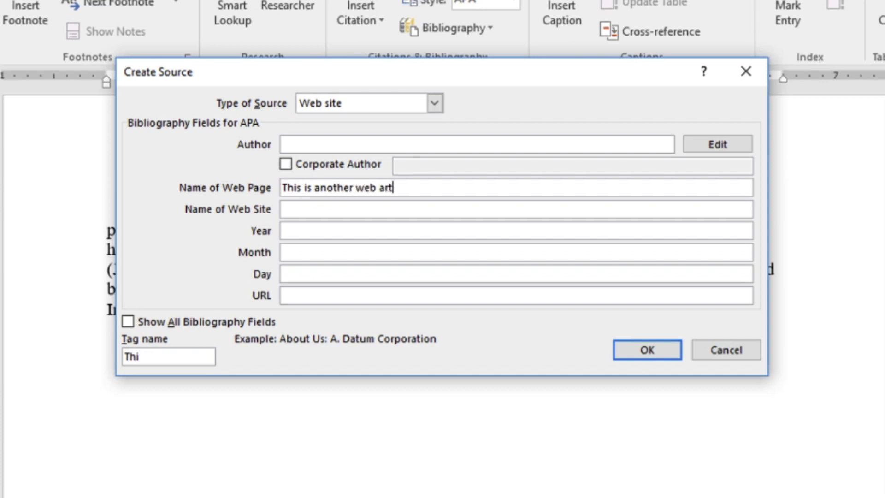
{"action": "type", "text": "icle"}
{"action": "left_click", "coordinate": [296, 207]}
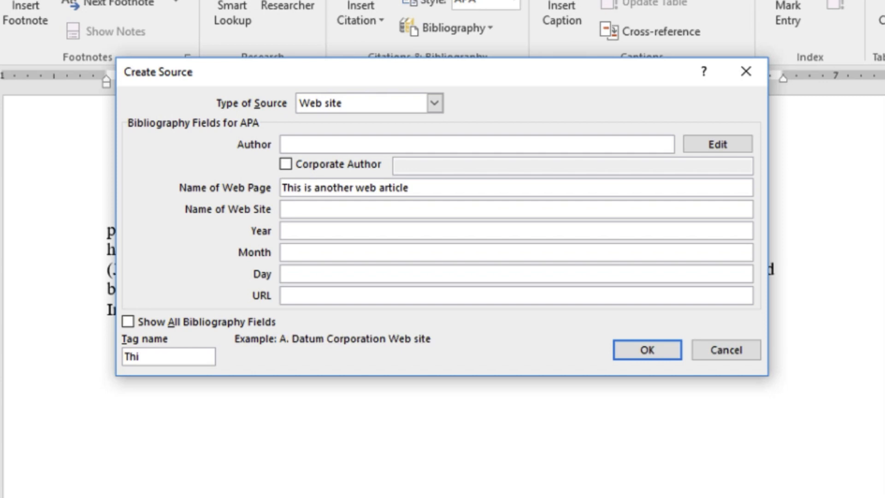
{"action": "type", "text": "A Super Cool Website"}
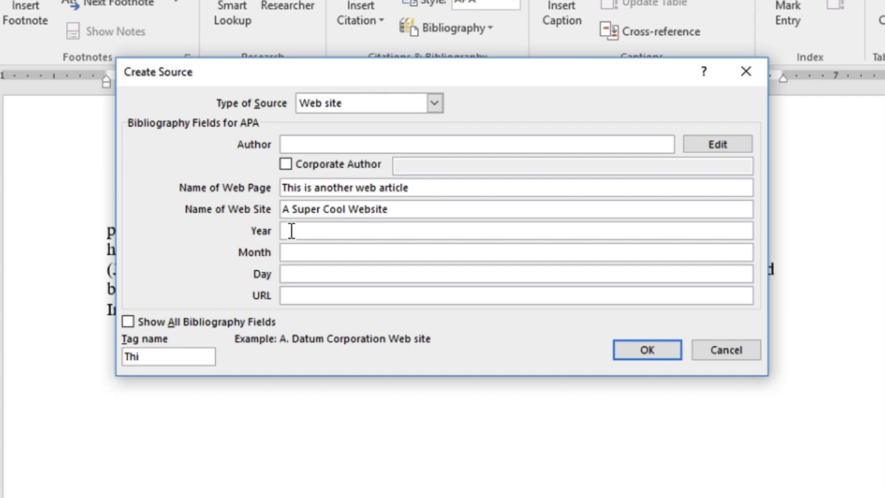
{"action": "left_click", "coordinate": [292, 231]}
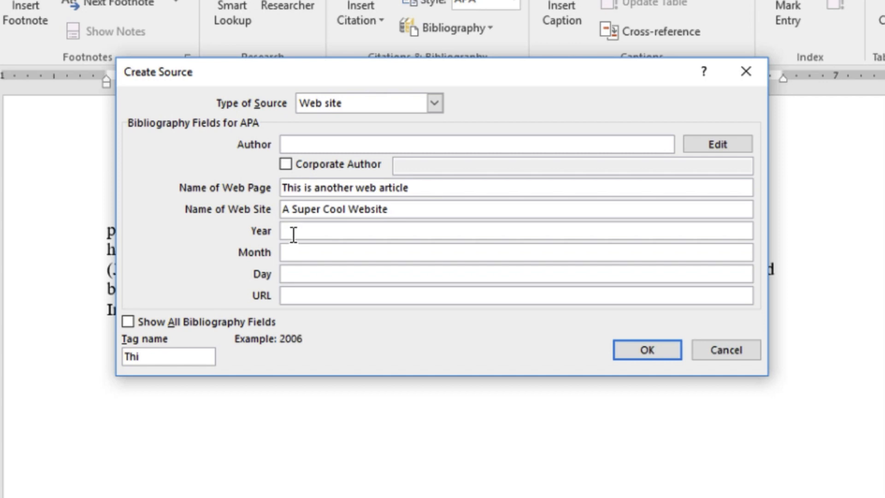
{"action": "type", "text": "n.d."}
{"action": "left_click", "coordinate": [323, 296]}
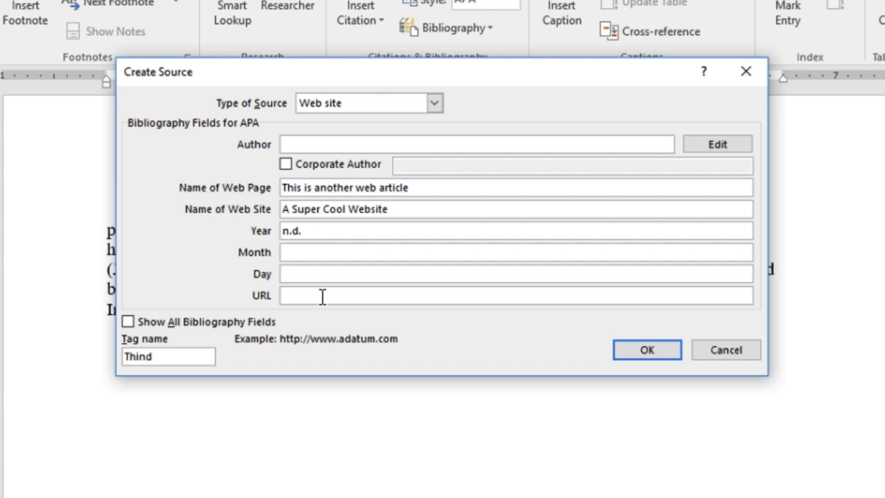
{"action": "type", "text": "http://www.asupercoolwebsite"}
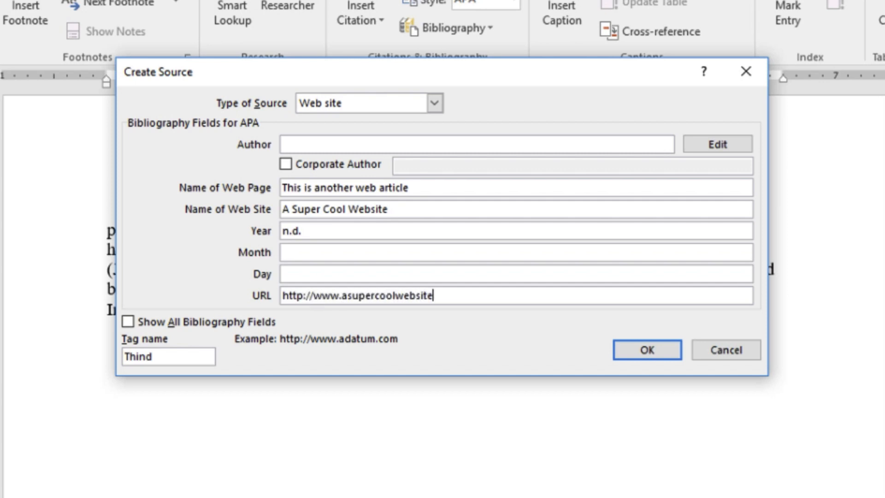
{"action": "key", "text": "BackSpace"}
{"action": "type", "text": ".com"}
{"action": "left_click", "coordinate": [641, 349]}
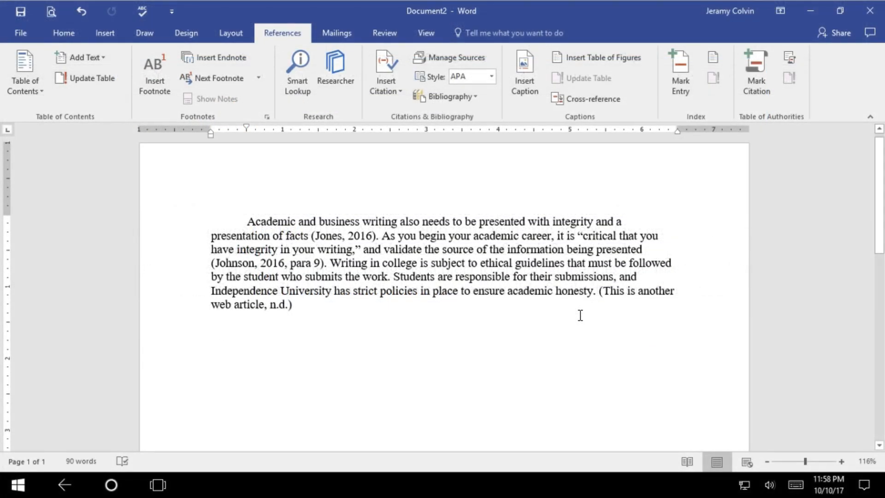
Step: Move the period after "academic honesty" to follow the closing parenthesis of the new citation
{"action": "left_click", "coordinate": [597, 291]}
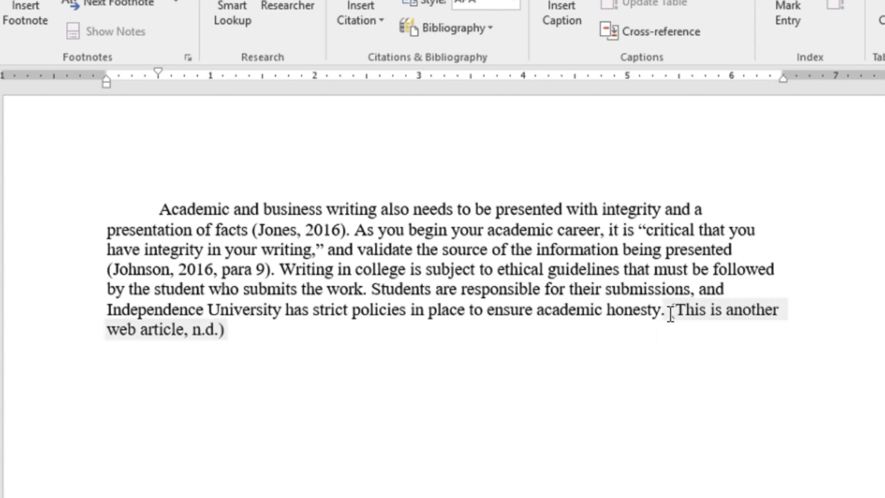
{"action": "key", "text": "Delete"}
{"action": "key", "text": "BackSpace"}
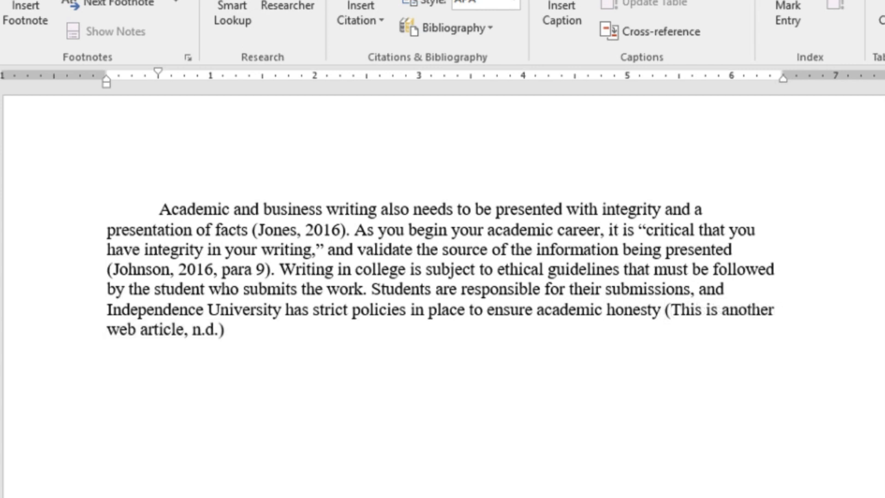
{"action": "left_click", "coordinate": [304, 334]}
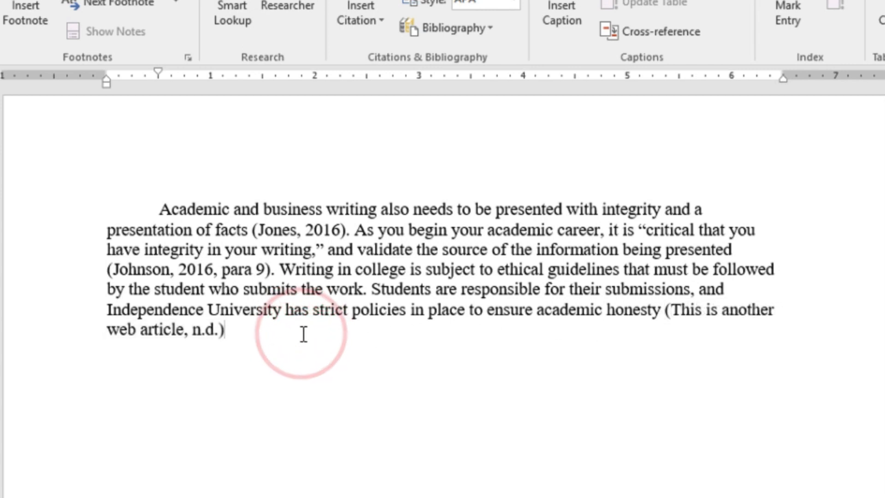
{"action": "type", "text": "."}
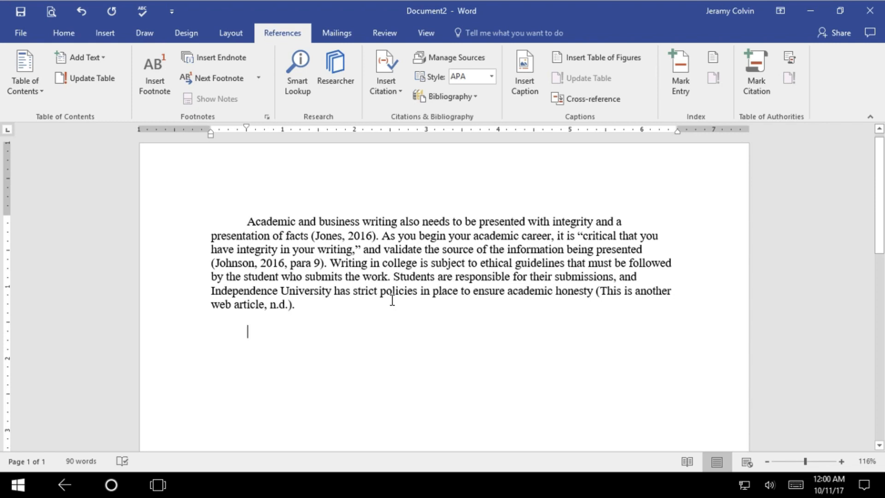
Step: Insert the built-in References bibliography below the paragraph
{"action": "left_click", "coordinate": [471, 96]}
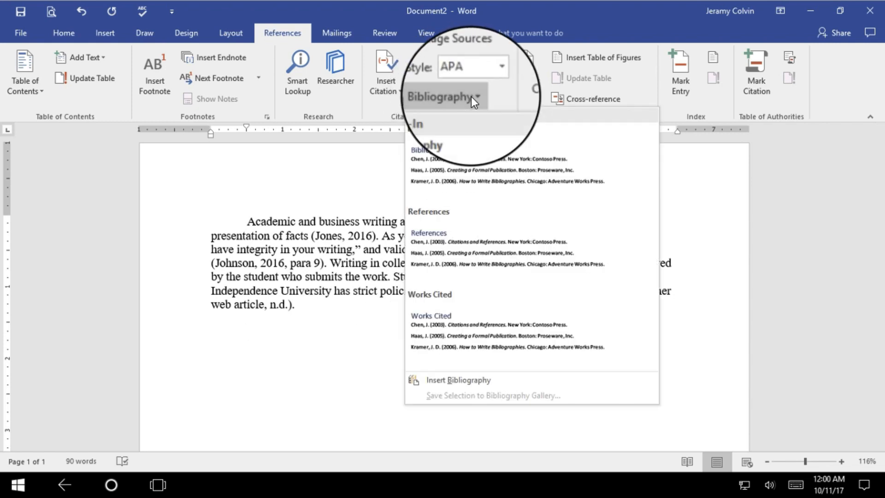
{"action": "left_click", "coordinate": [466, 236]}
{"action": "scroll", "coordinate": [467, 237], "scroll_direction": "up", "scroll_amount": 3}
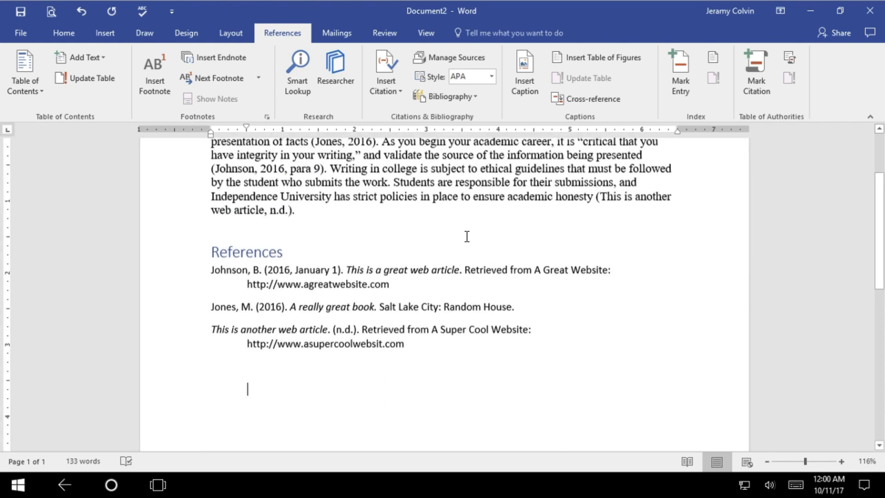
{"action": "scroll", "coordinate": [468, 236], "scroll_direction": "up", "scroll_amount": 1}
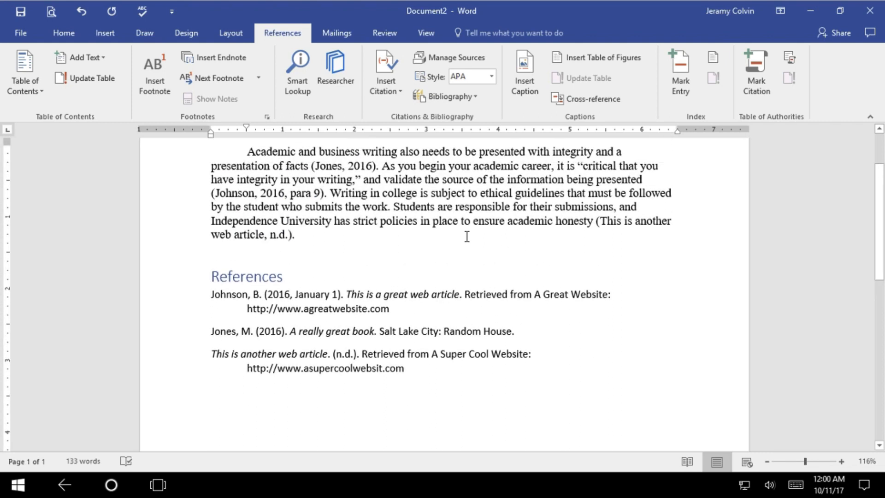
{"action": "scroll", "coordinate": [467, 236], "scroll_direction": "up", "scroll_amount": 2}
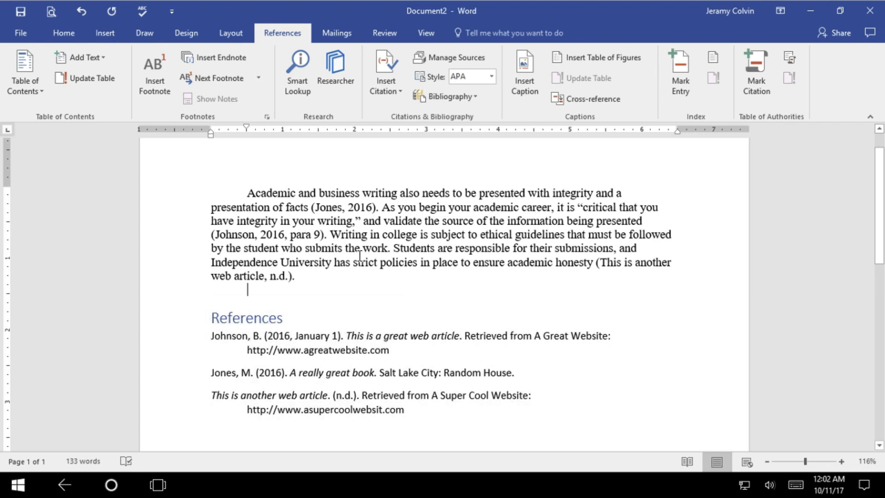
Step: Select the whole document, including the reference list, and copy it
{"action": "left_click", "coordinate": [68, 29]}
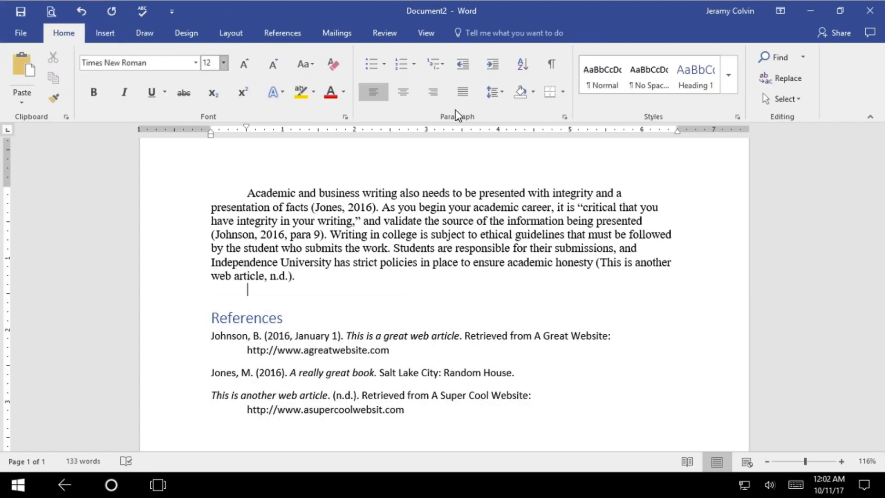
{"action": "left_click", "coordinate": [785, 100]}
{"action": "left_click", "coordinate": [775, 118]}
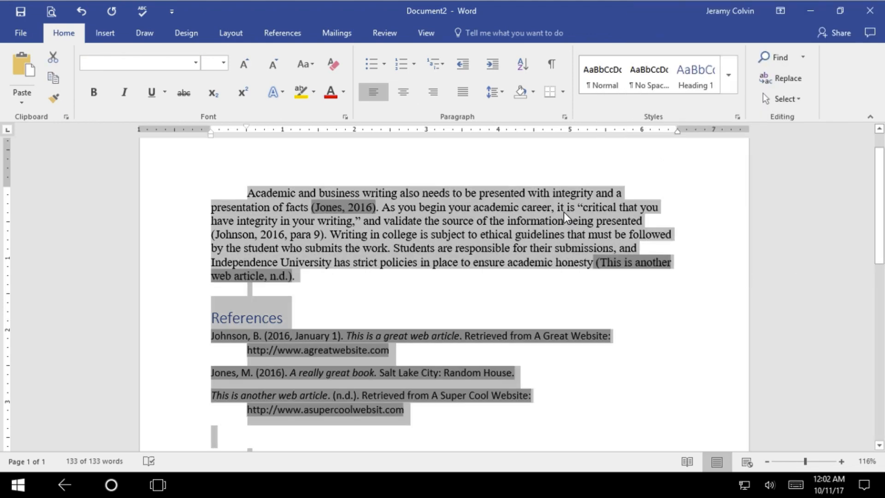
{"action": "right_click", "coordinate": [564, 214]}
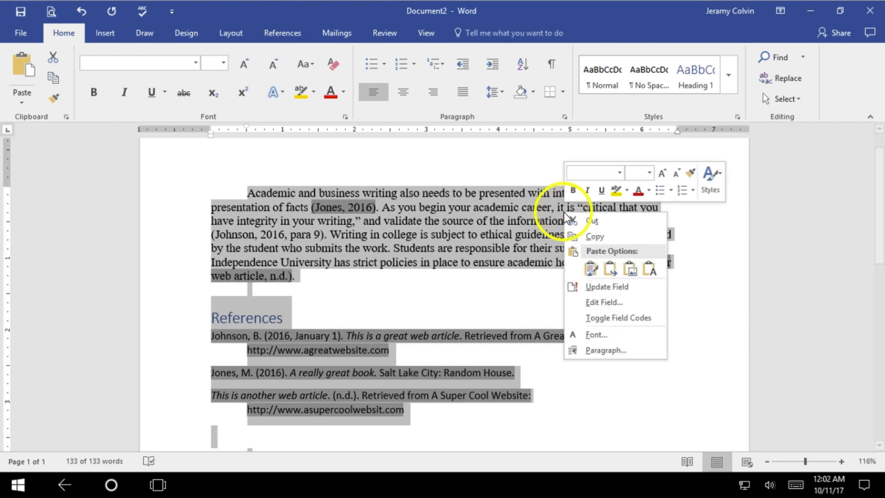
{"action": "left_click", "coordinate": [582, 237]}
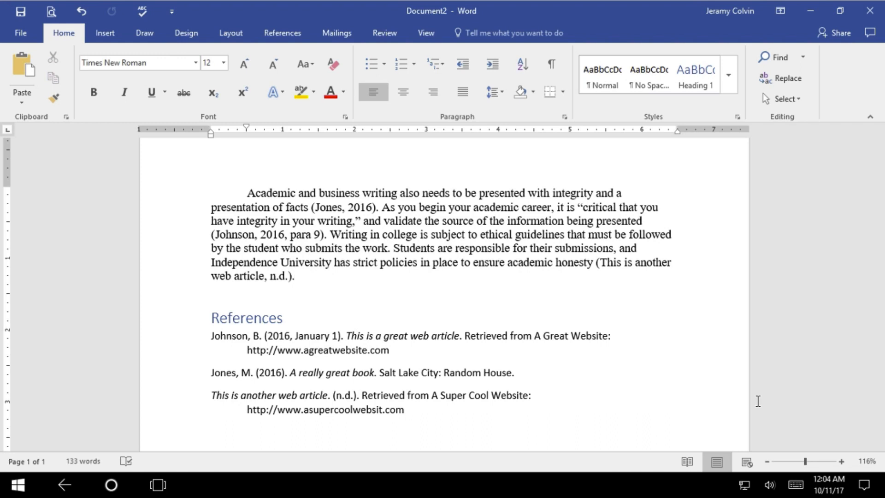
Step: Set all the document's text to Times New Roman, size 12
{"action": "left_click", "coordinate": [789, 99]}
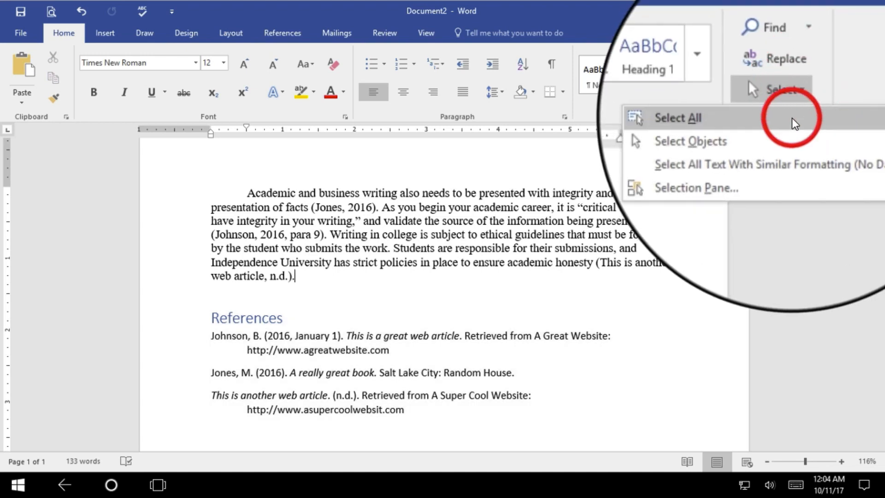
{"action": "left_click", "coordinate": [791, 122]}
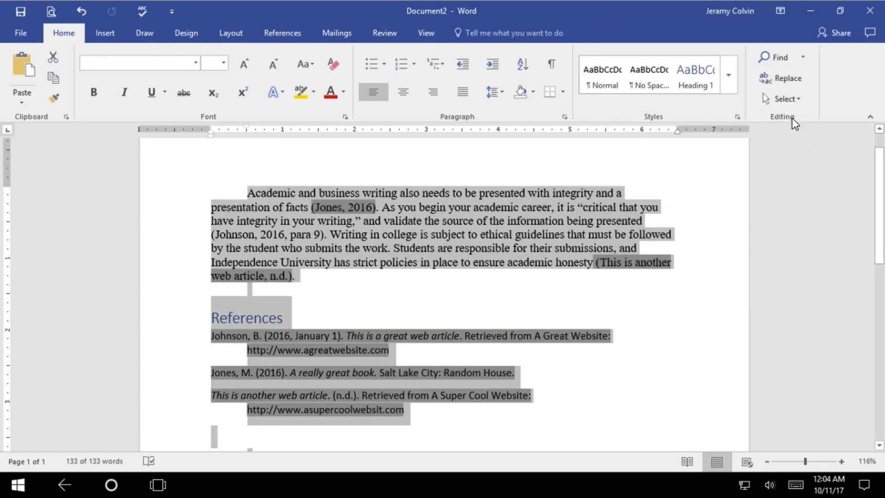
{"action": "left_click", "coordinate": [195, 63]}
{"action": "left_click", "coordinate": [200, 141]}
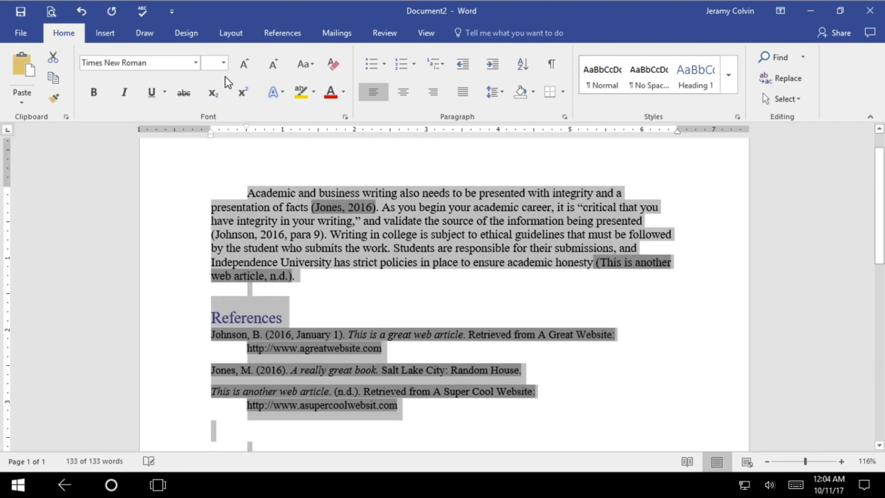
{"action": "left_click", "coordinate": [223, 62]}
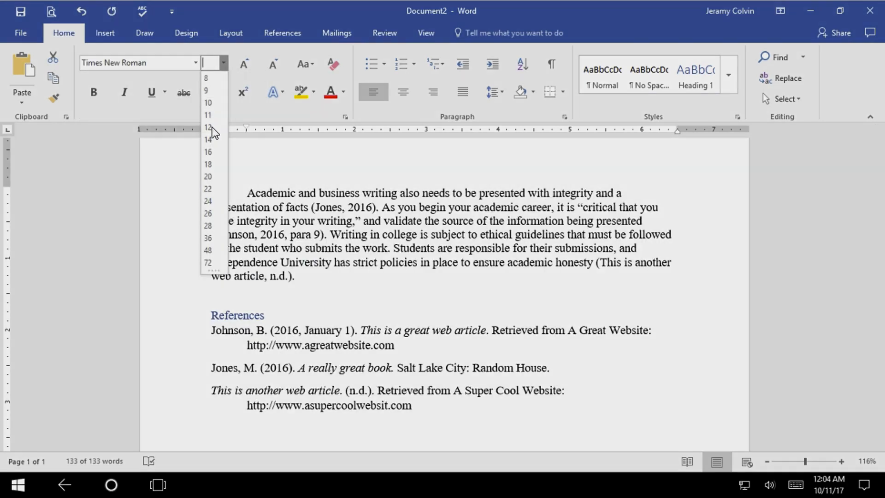